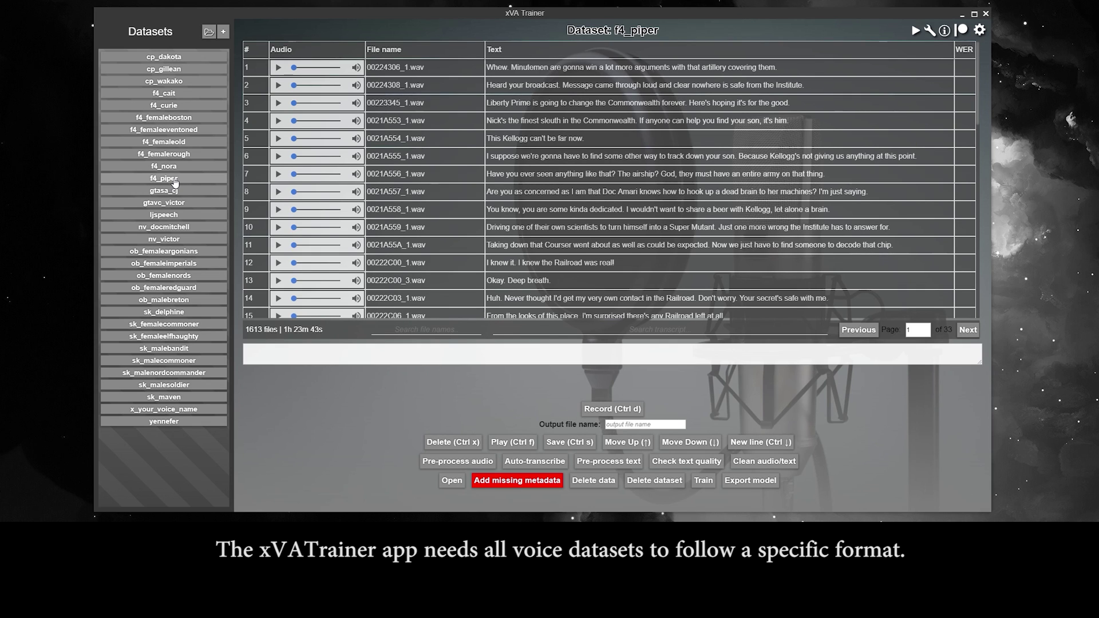
Inspect the f4_piper dataset folder on disk, including its wavs subfolder and metadata.csv.
click(451, 480)
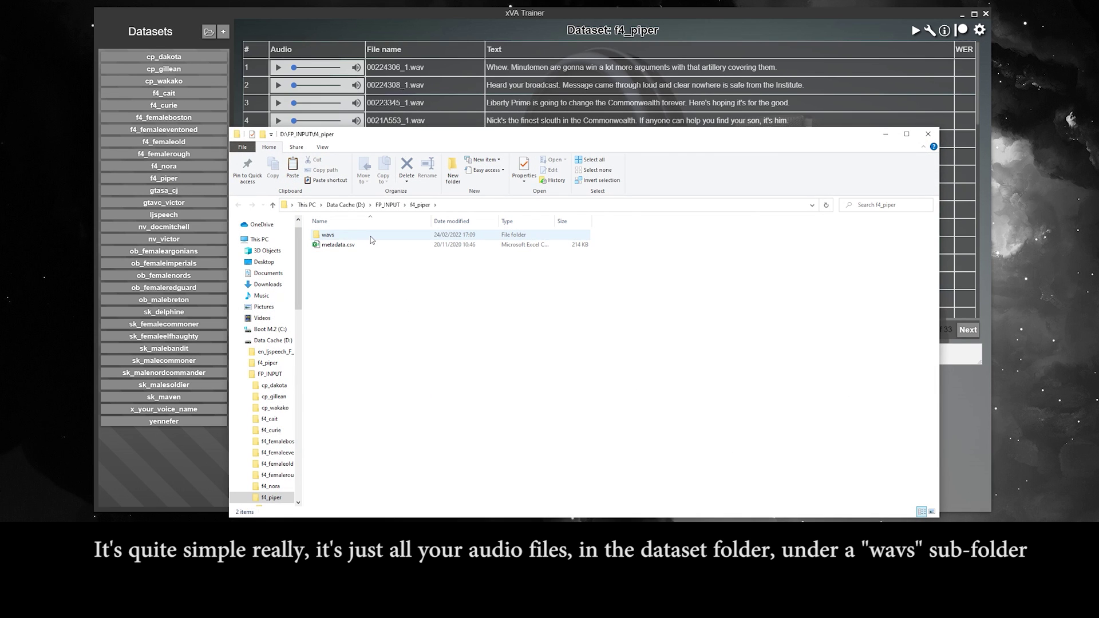
double_click(371, 239)
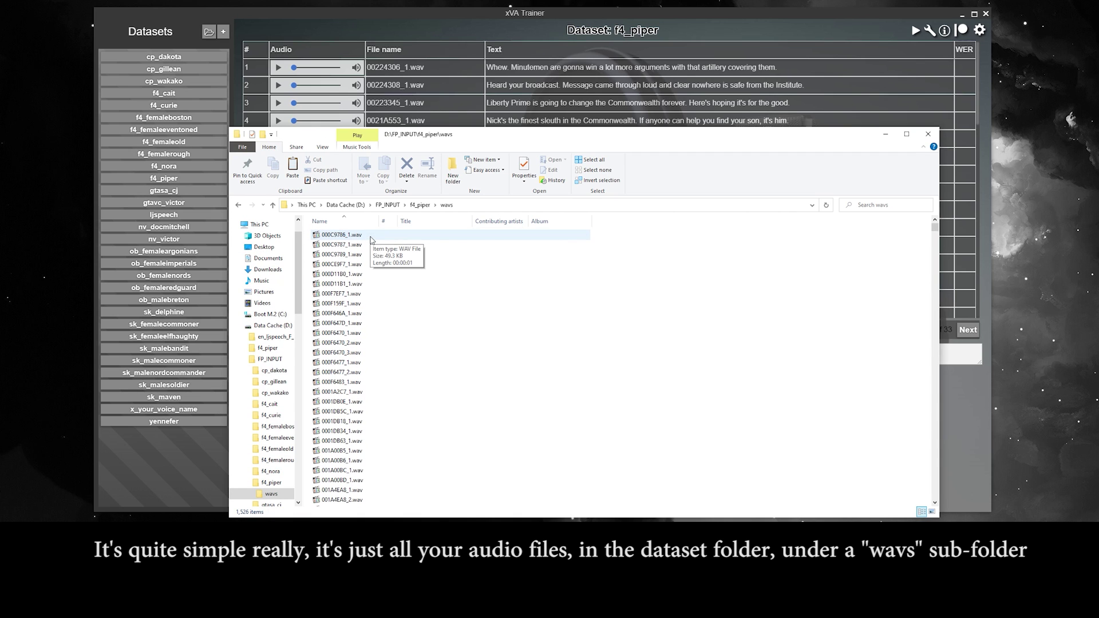
key(alt+Left)
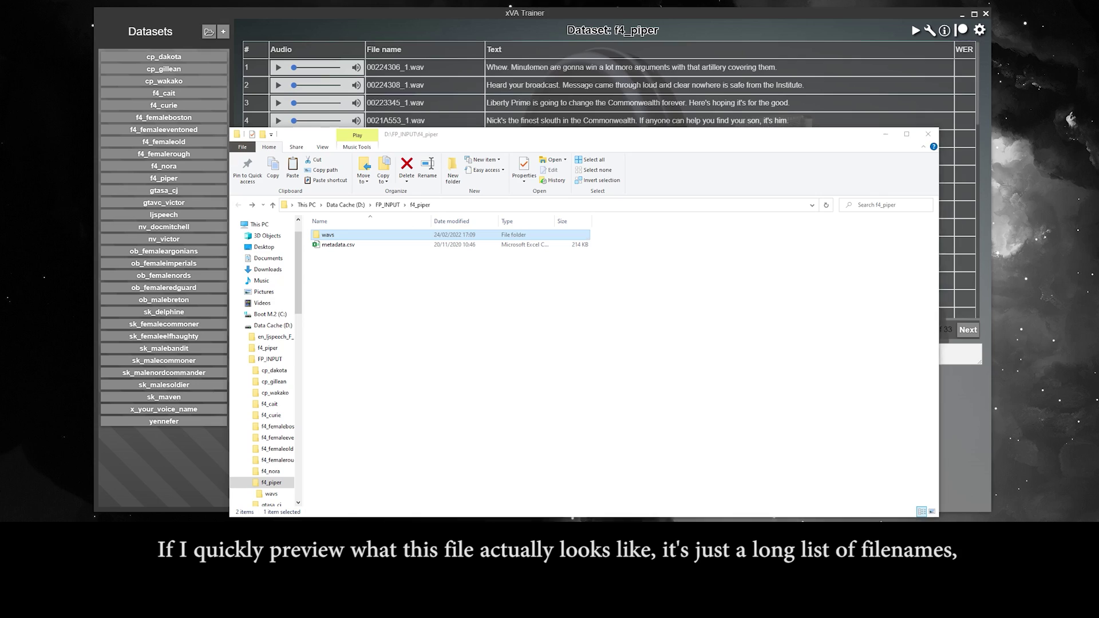
drag(1096, 75, 902, 77)
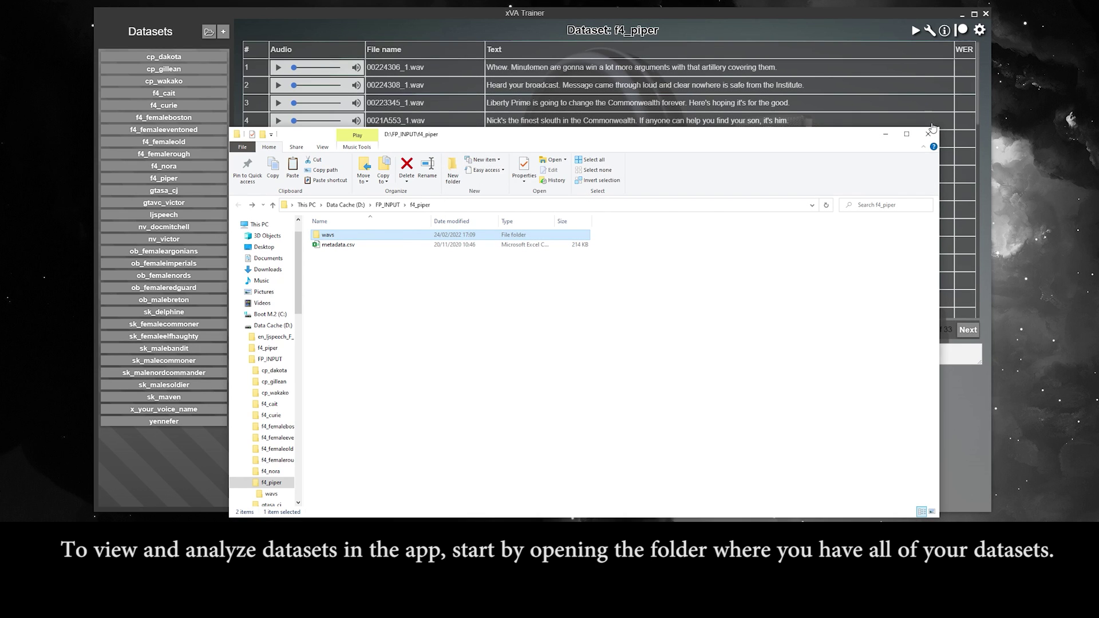
click(930, 134)
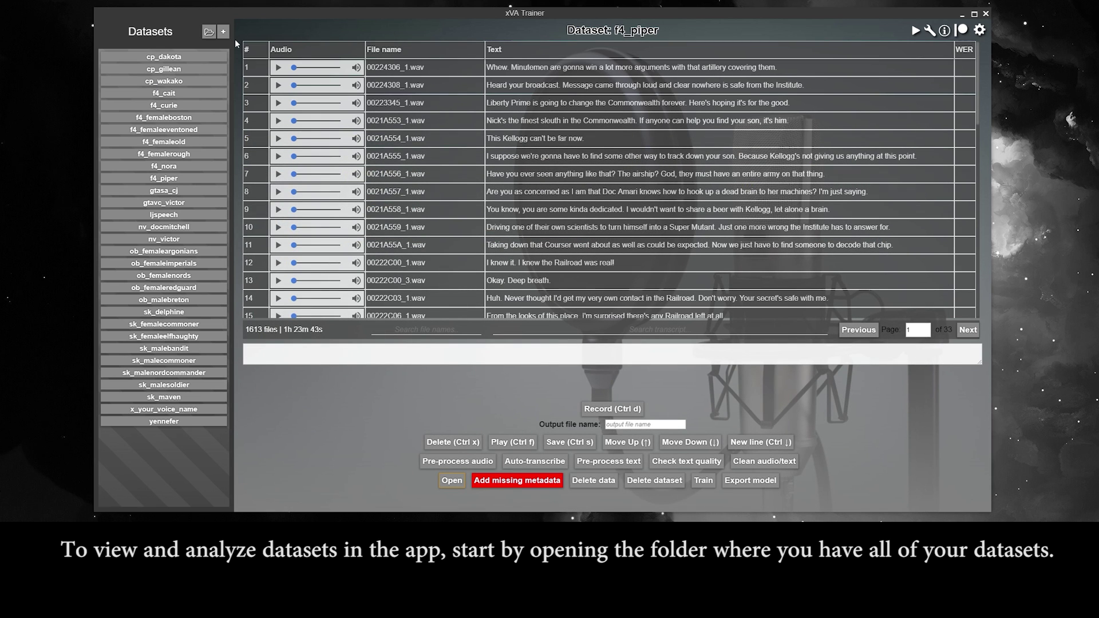
Set FP_INPUT as the datasets folder and bring up the New dataset form.
click(209, 33)
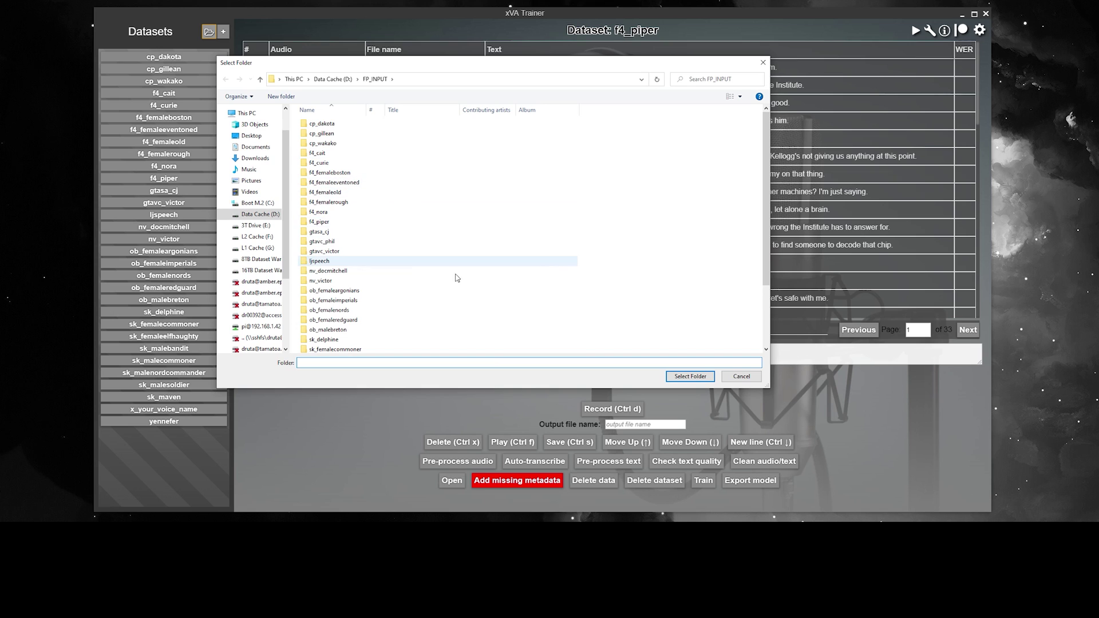
click(680, 378)
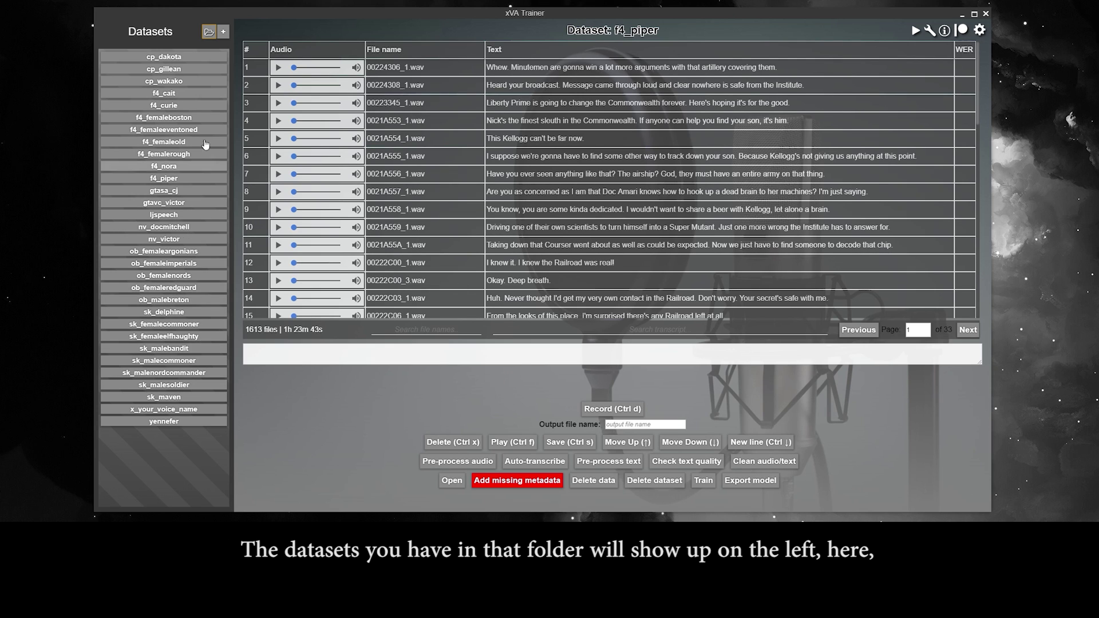
click(227, 32)
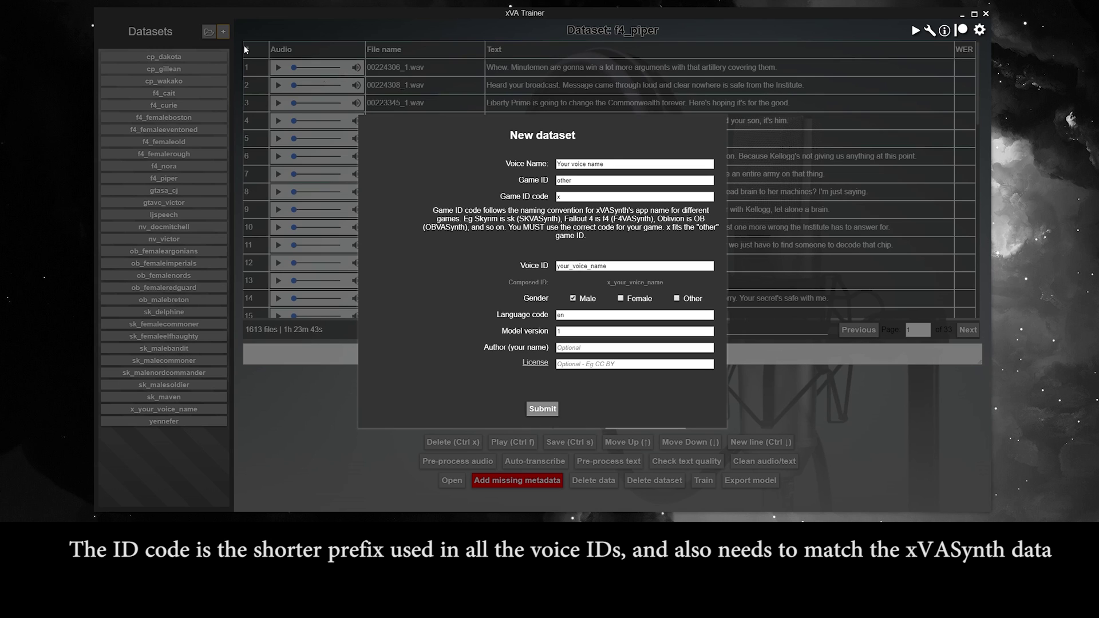
Enter 'Custom Name' as the voice name and submit, creating dataset x_custom_name.
click(608, 164)
text(Cu)
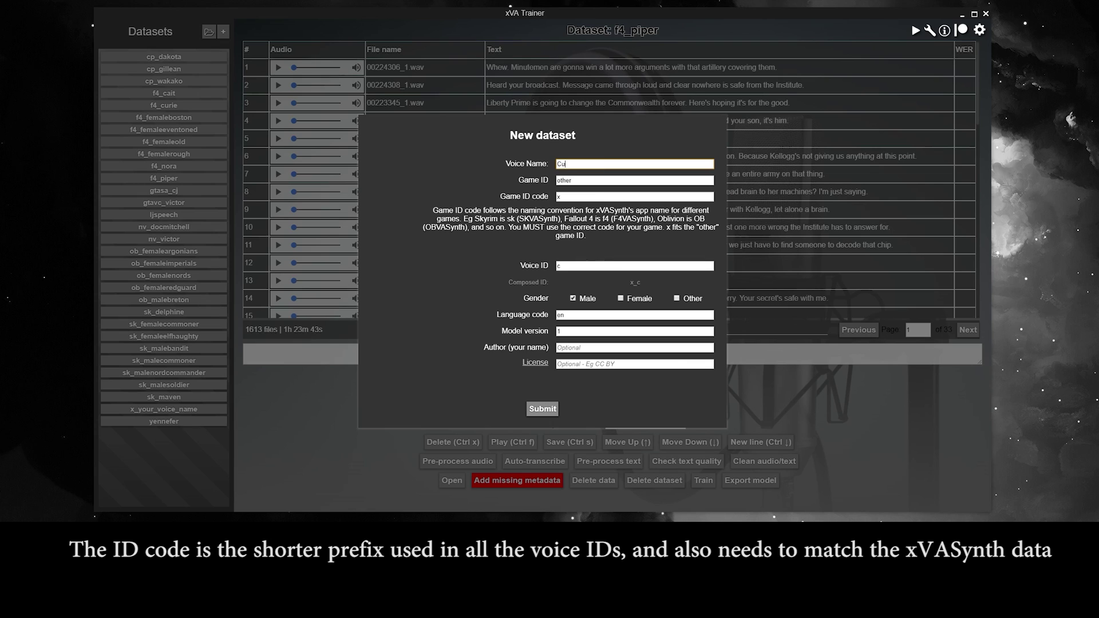
text(stom Name)
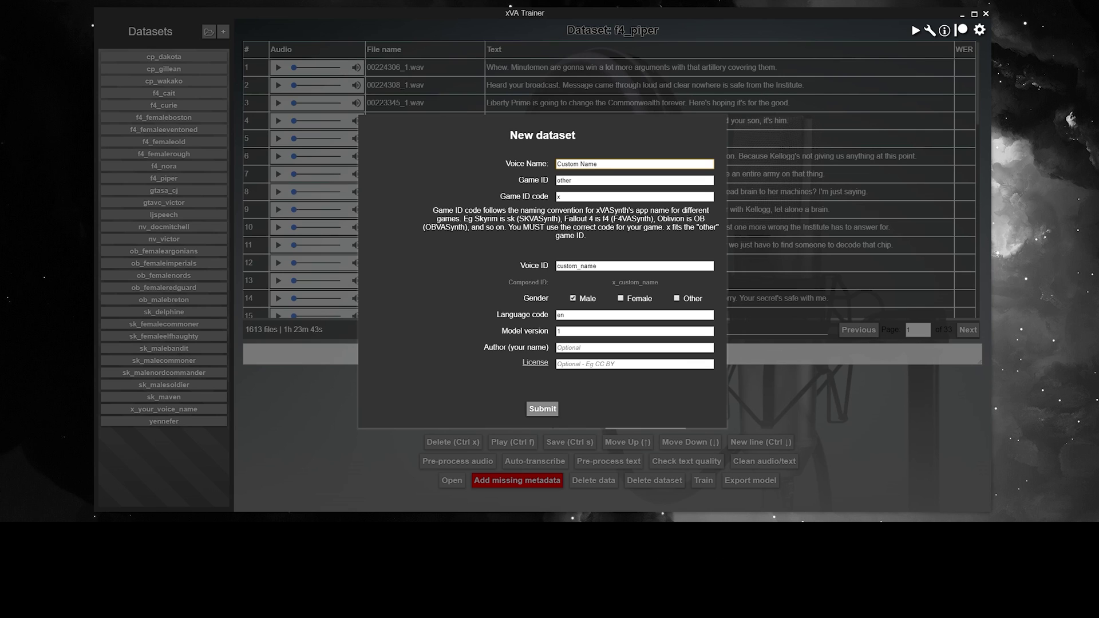
click(530, 408)
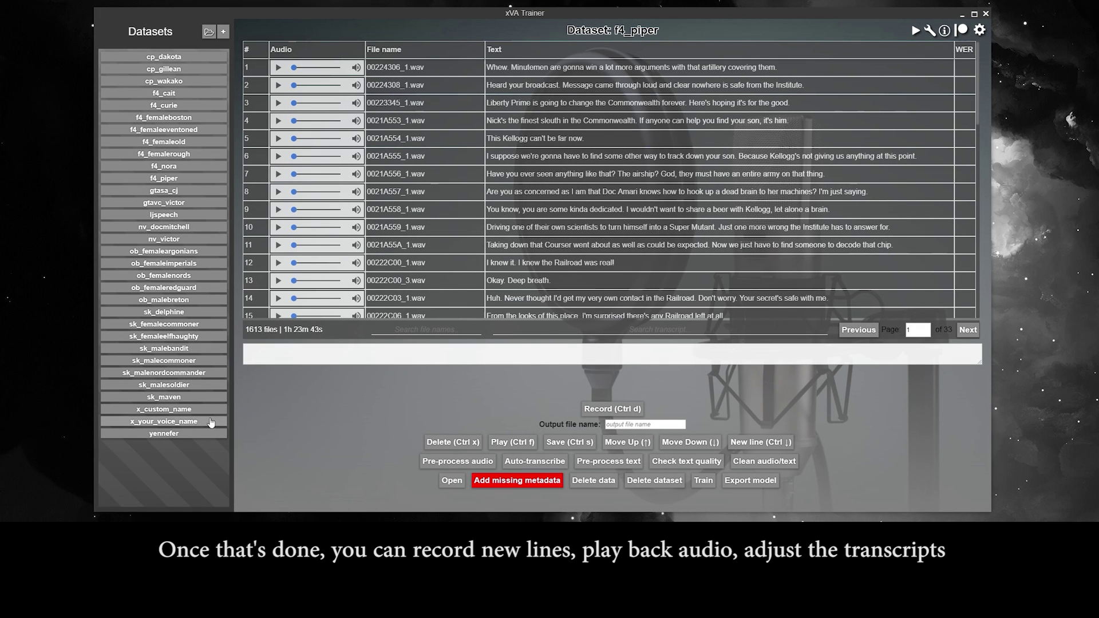
Open the x_custom_name dataset and select its Example Line entry.
click(172, 410)
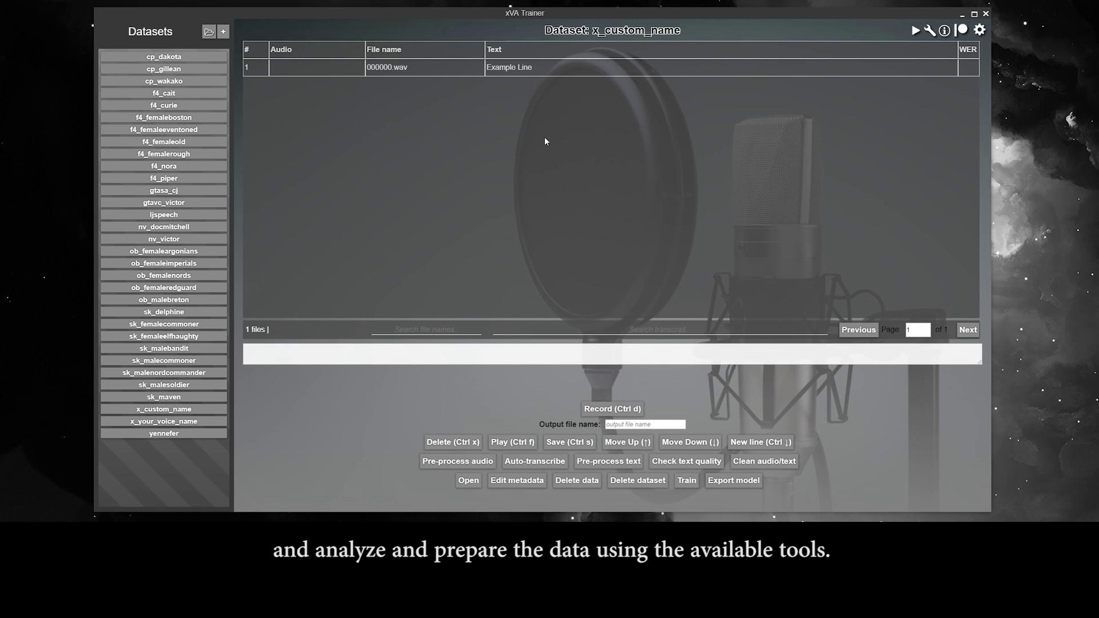
click(591, 68)
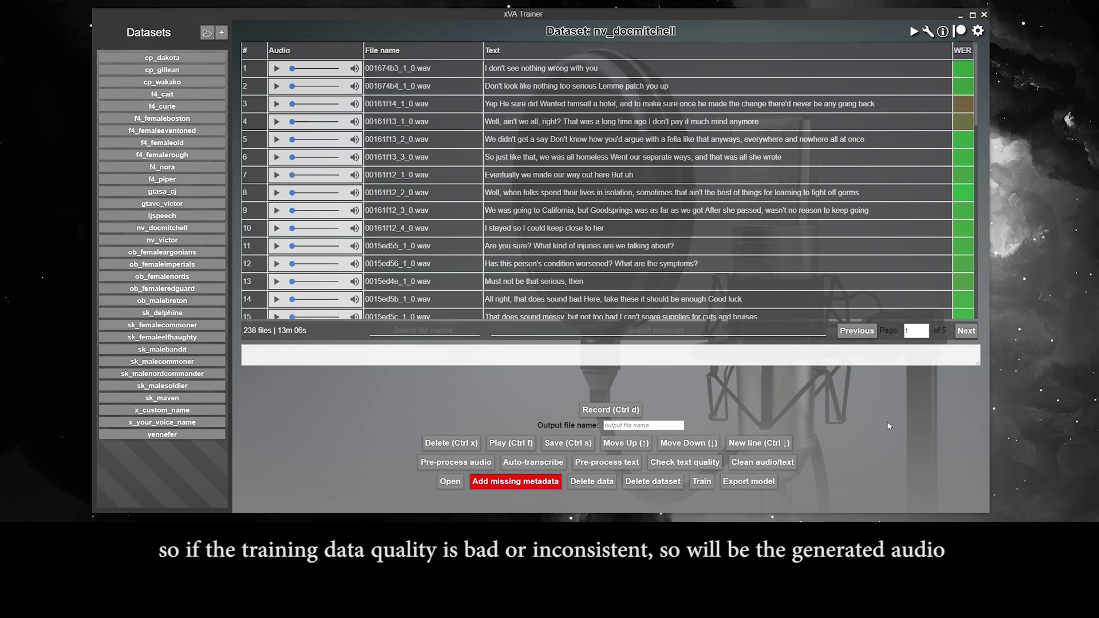
Open the Tools window and view the AI Source separation tool's description.
click(927, 33)
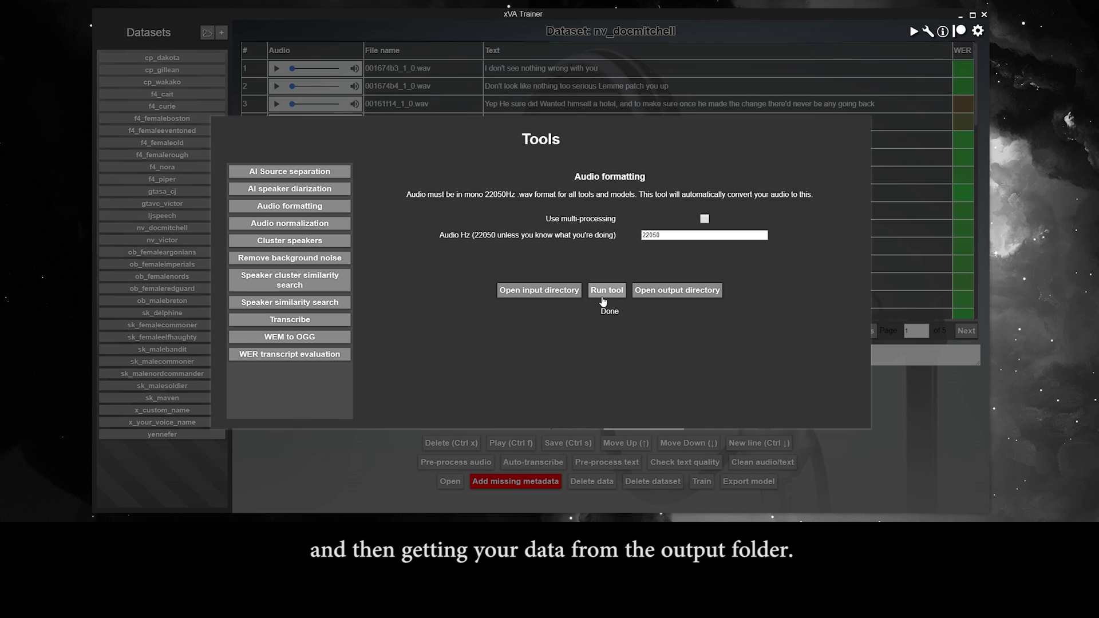
click(311, 175)
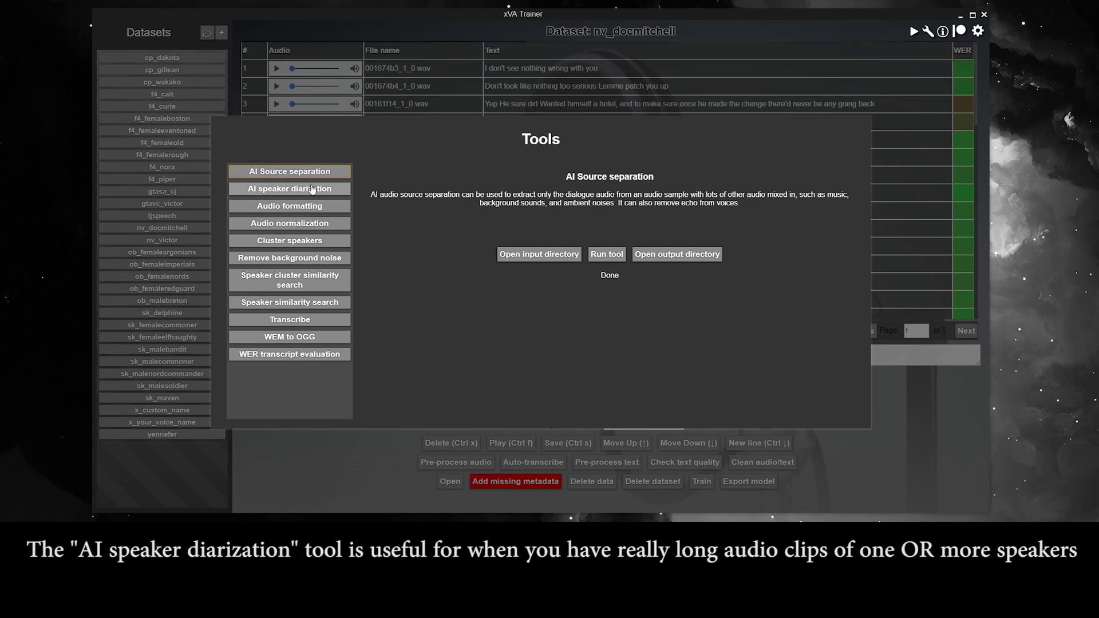
View the AI speaker diarization tool and its merge-output option.
click(312, 189)
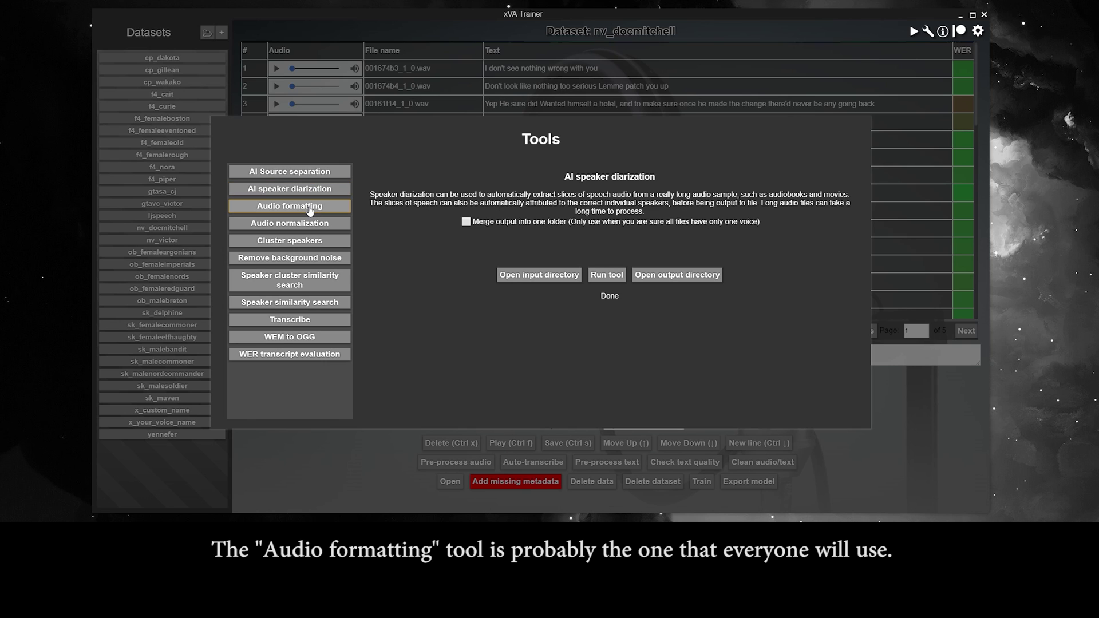
View the Audio formatting tool, then Audio normalization with its 22050 Hz setting.
click(309, 209)
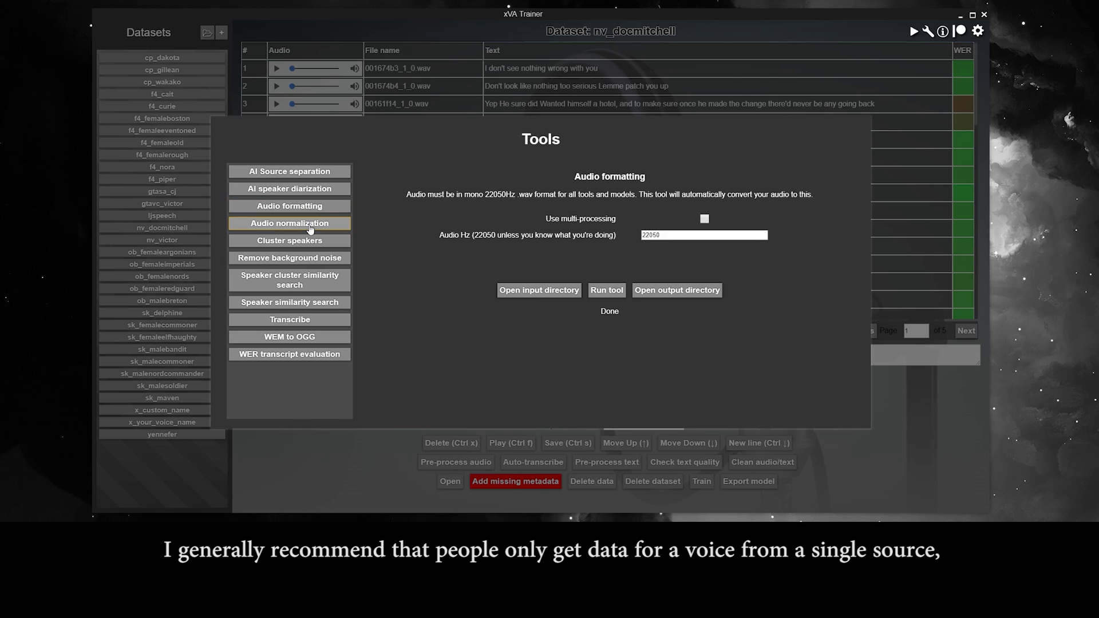
click(309, 228)
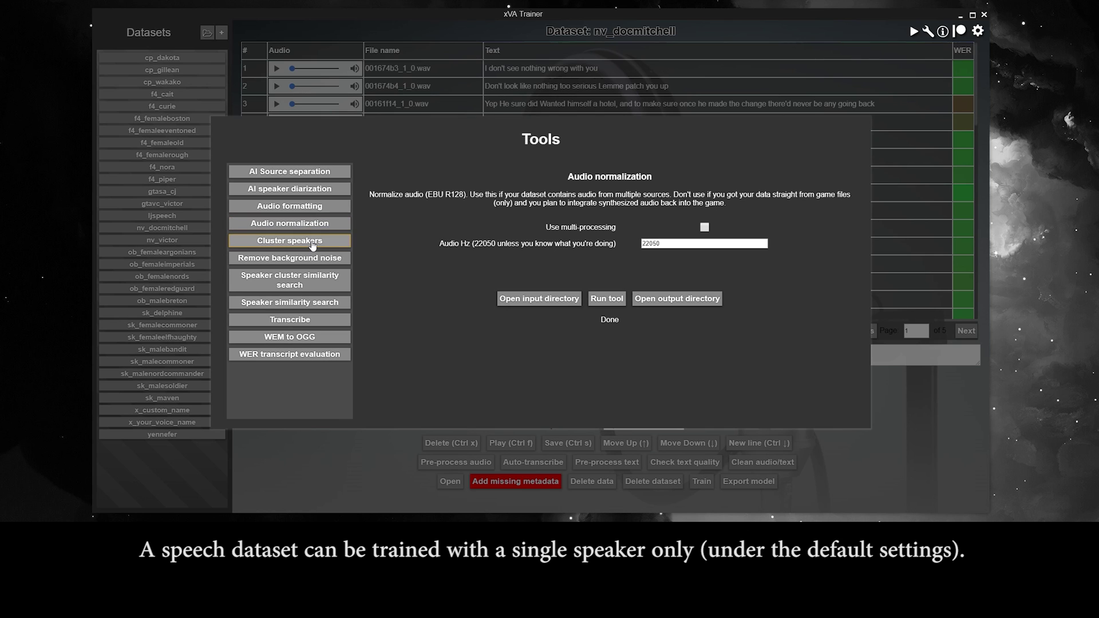
View the Cluster speakers tool and its clustering options.
click(312, 243)
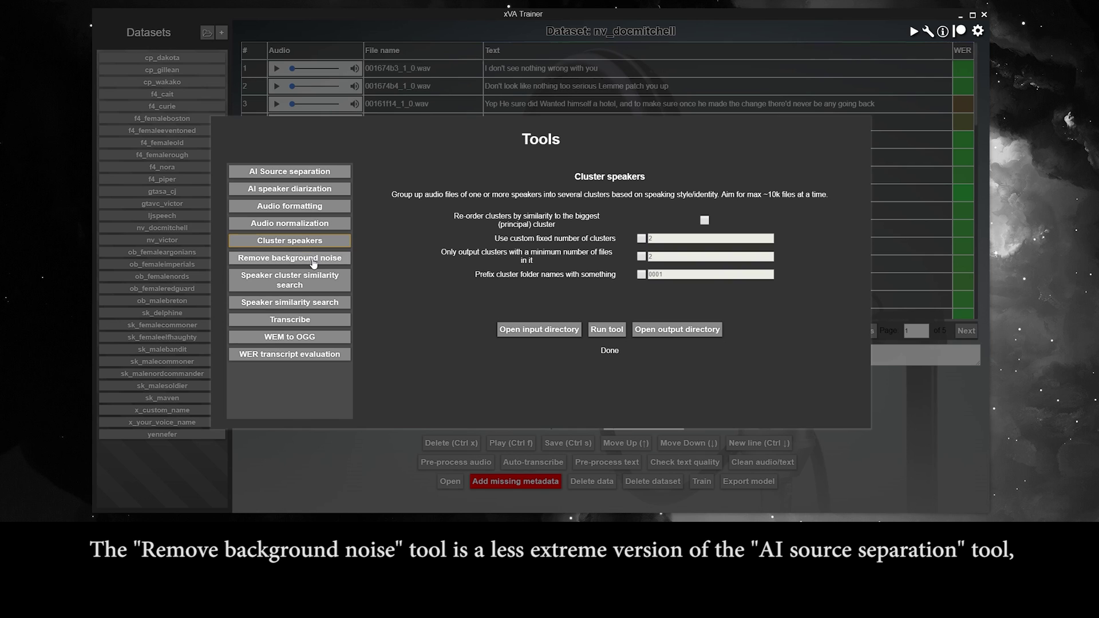
Review the Remove background noise and Speaker similarity search tool descriptions.
click(314, 263)
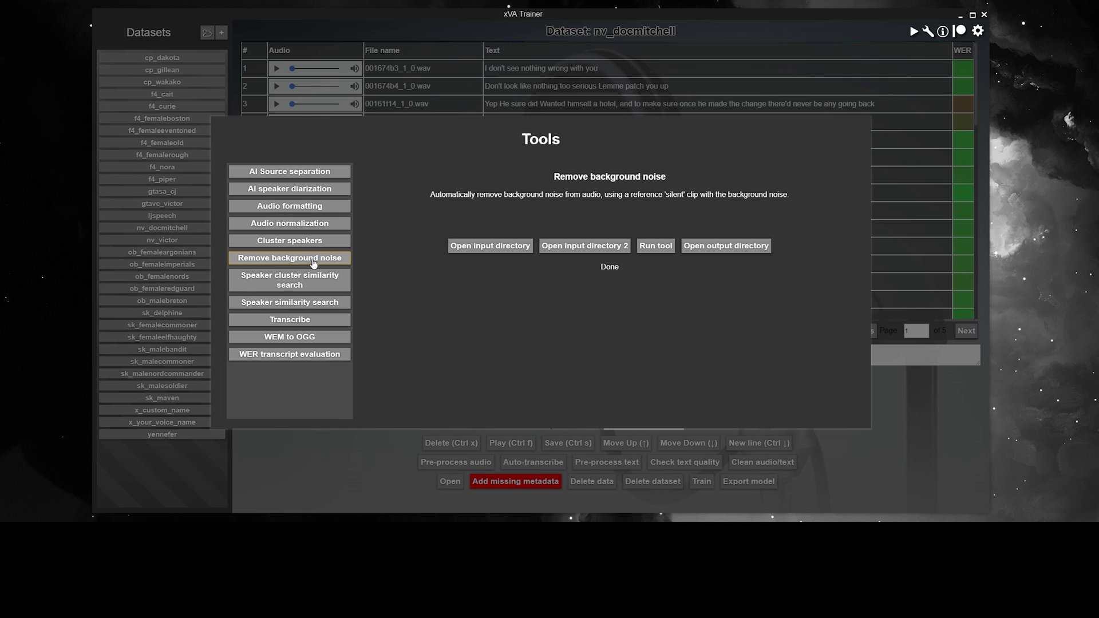
click(309, 307)
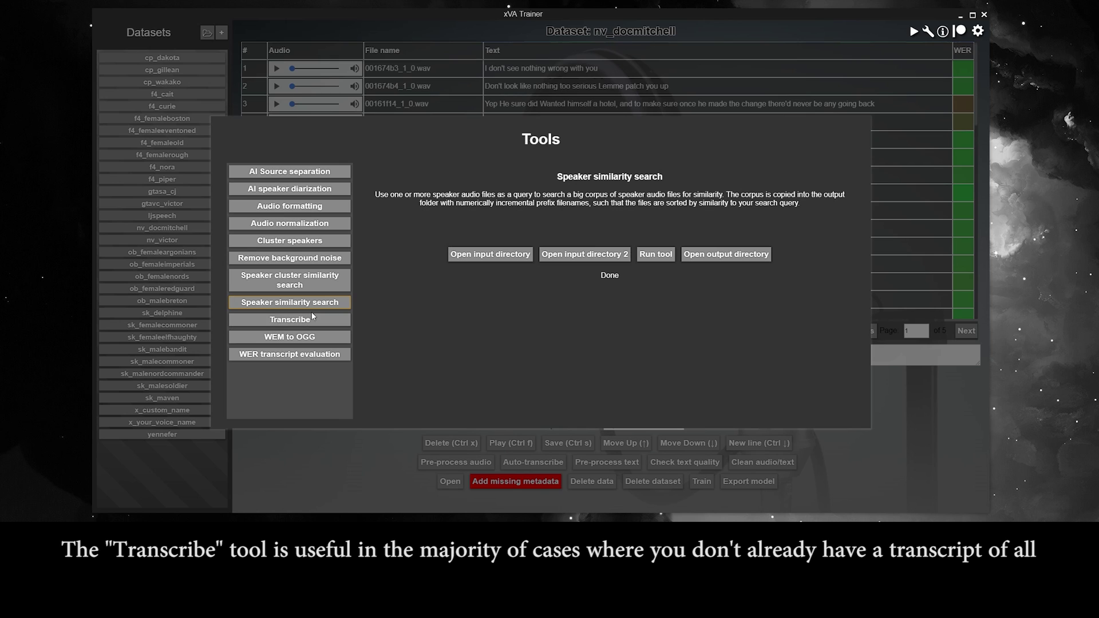
Review the Transcribe and WER transcript evaluation tool descriptions.
click(311, 322)
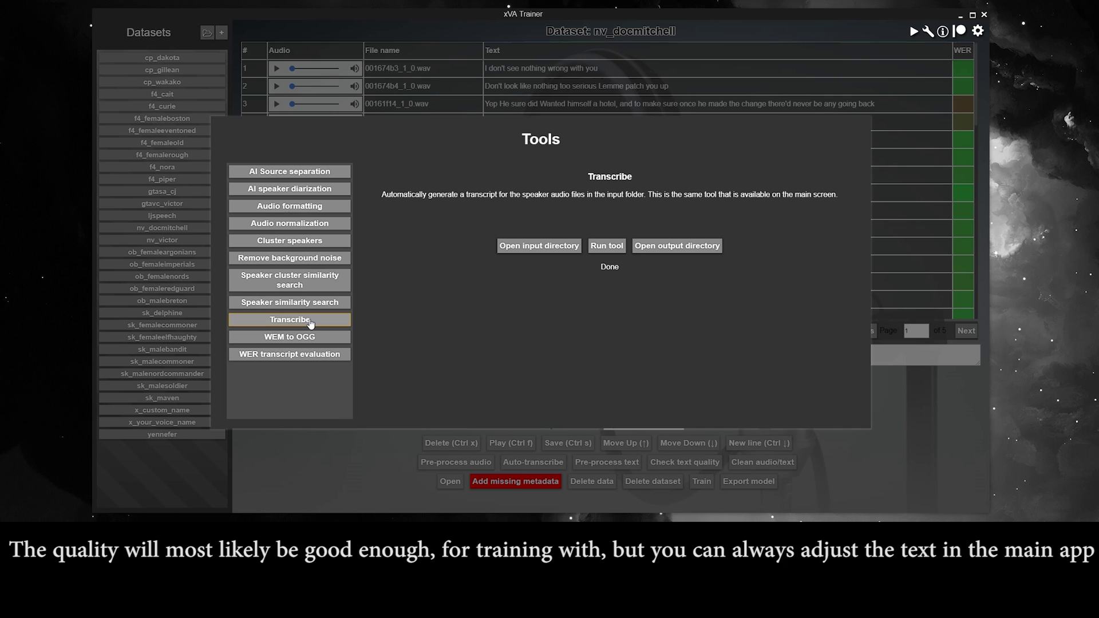
click(317, 355)
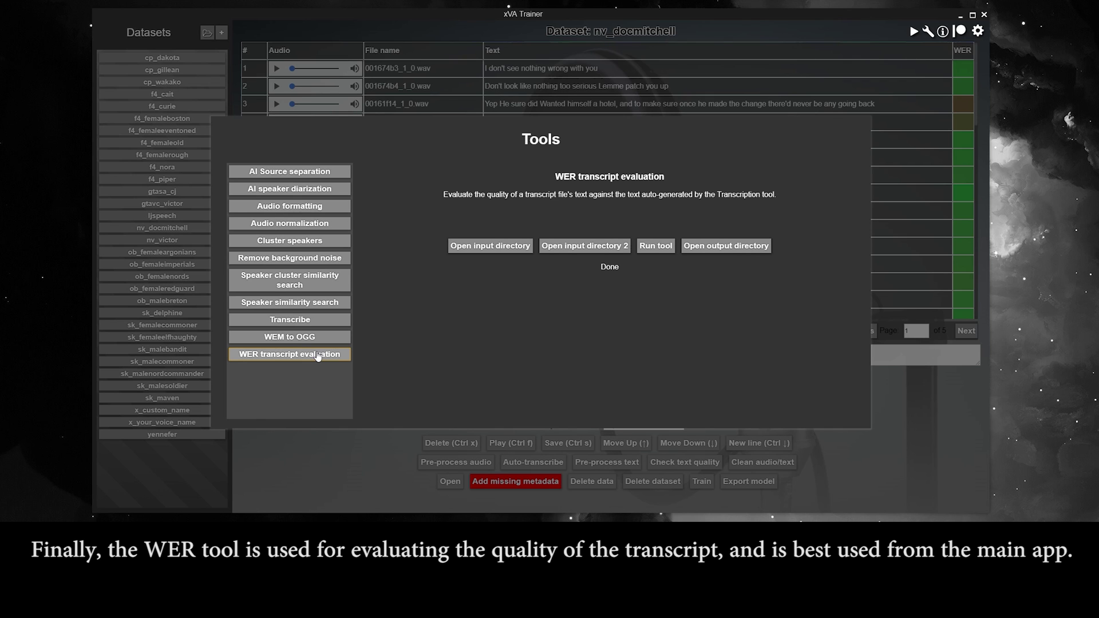
Close the Tools window.
click(939, 437)
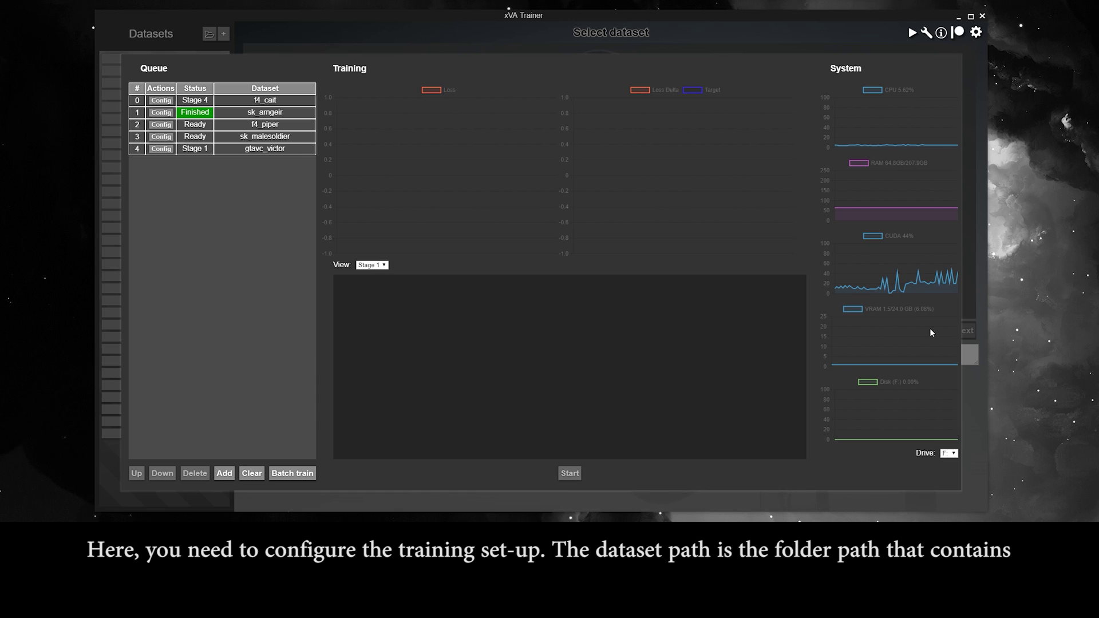
Add a new queue item with dataset D:/FP_INPUT/f4_cait and output folder D:/FP_OUTPUT.
click(225, 474)
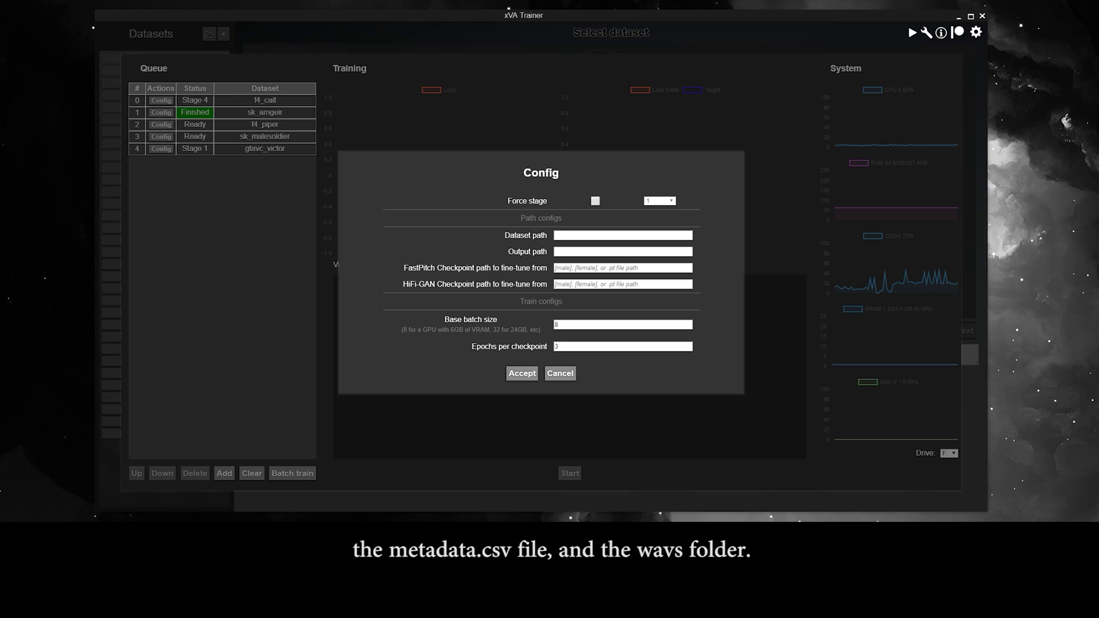
click(614, 240)
text(D:/FP_INPUT/f4_cait)
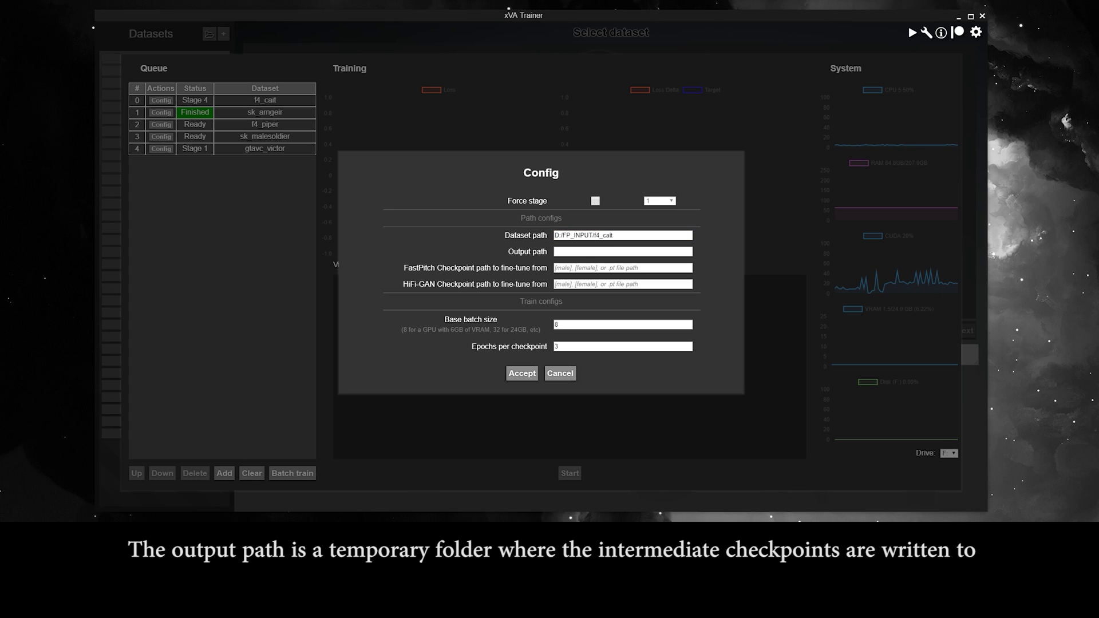
click(677, 251)
text(D:/FP_OUTPUT)
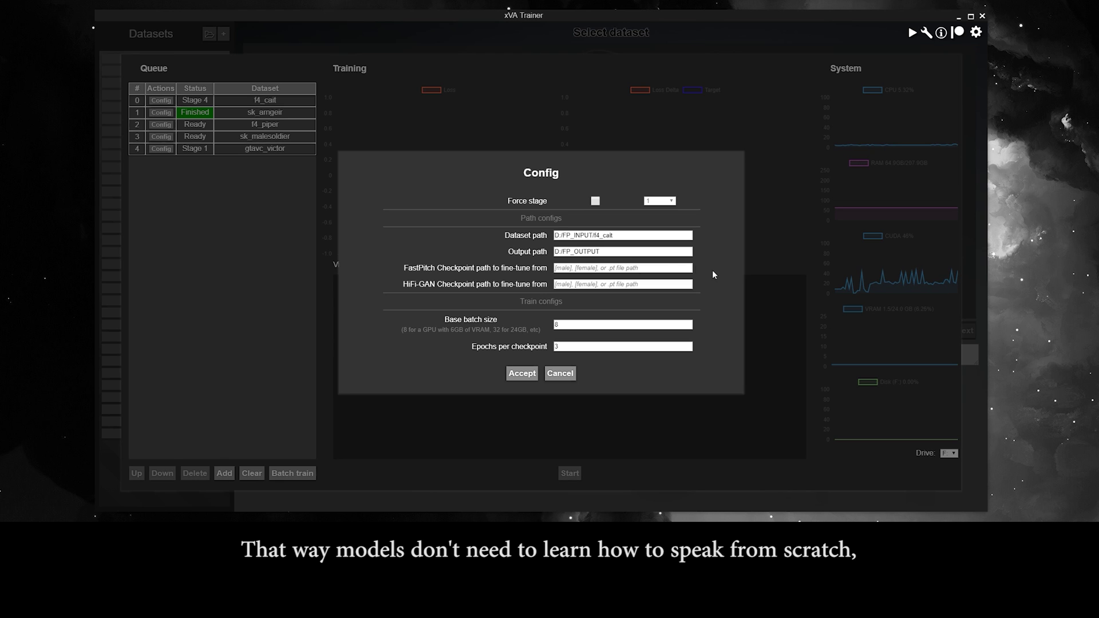
Set both the FastPitch and HiFi-GAN checkpoints to [female].
click(676, 267)
text([female])
click(670, 283)
text([female])
click(707, 289)
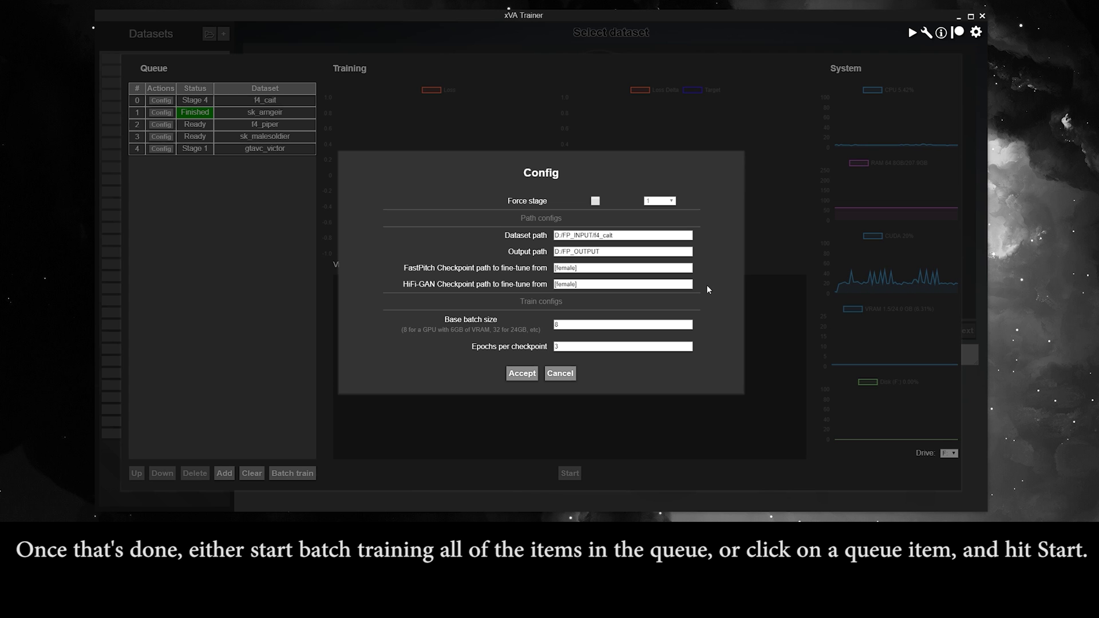
Discard the config dialog and start training the f4_cait queue item.
click(561, 373)
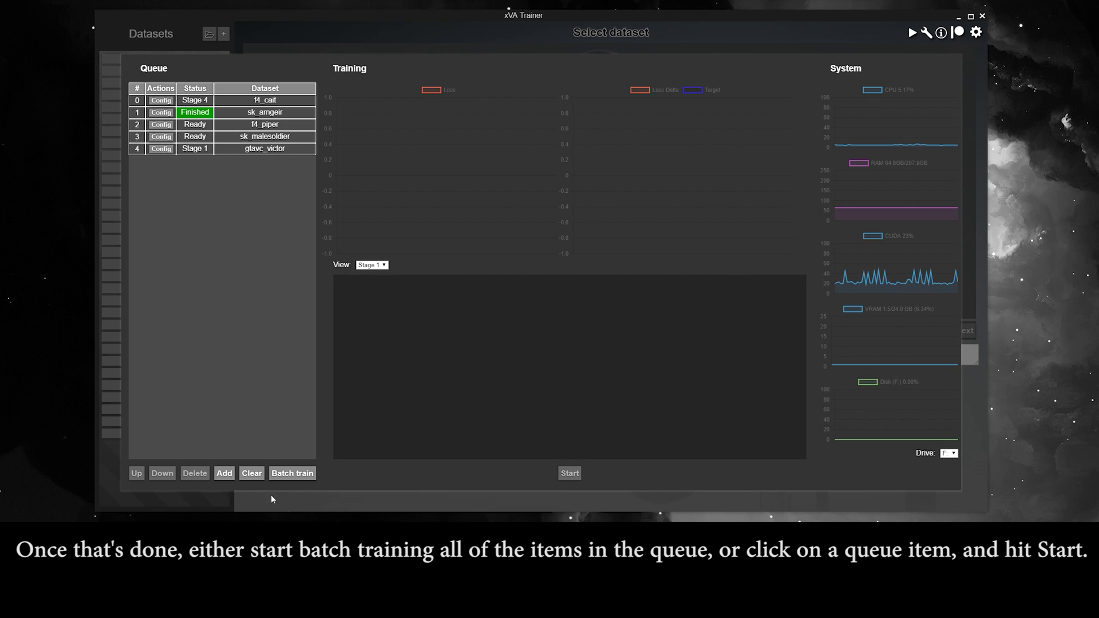
click(281, 102)
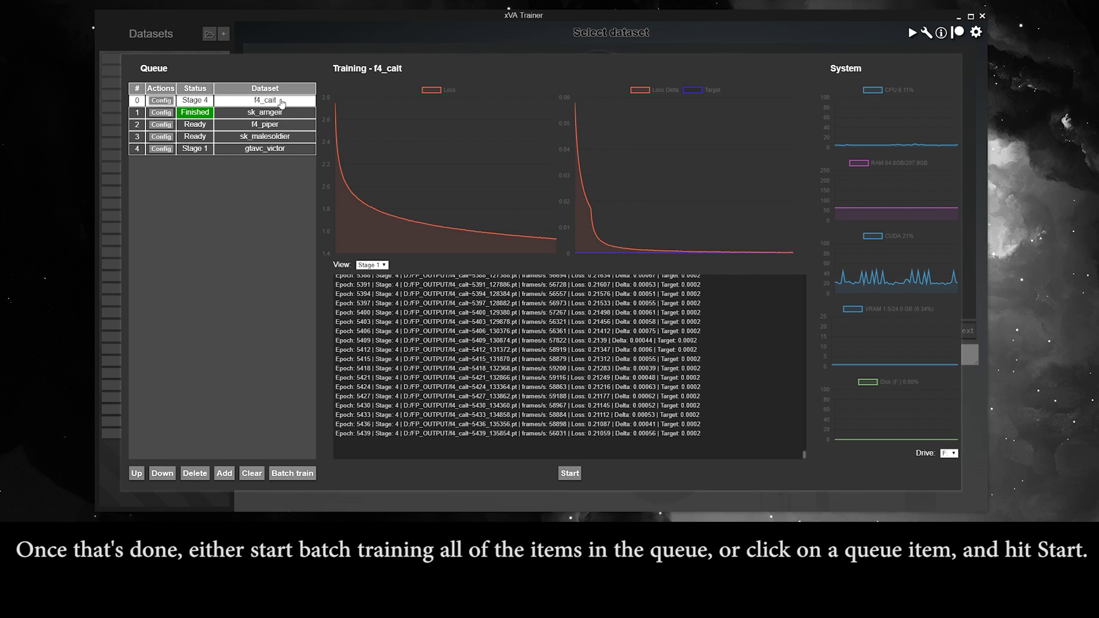
click(569, 477)
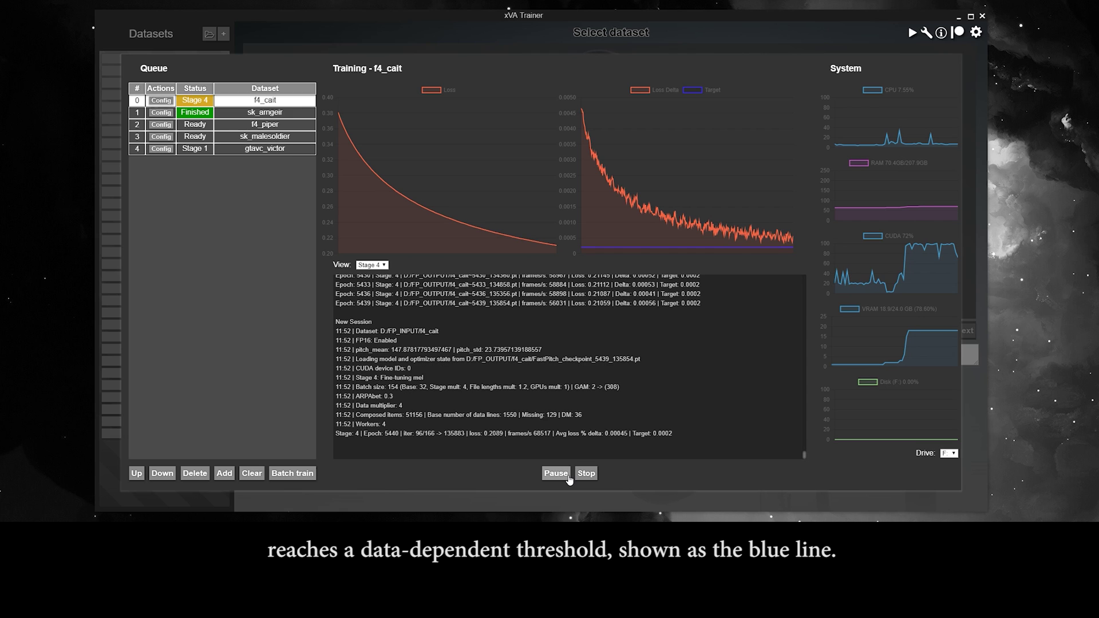
click(569, 480)
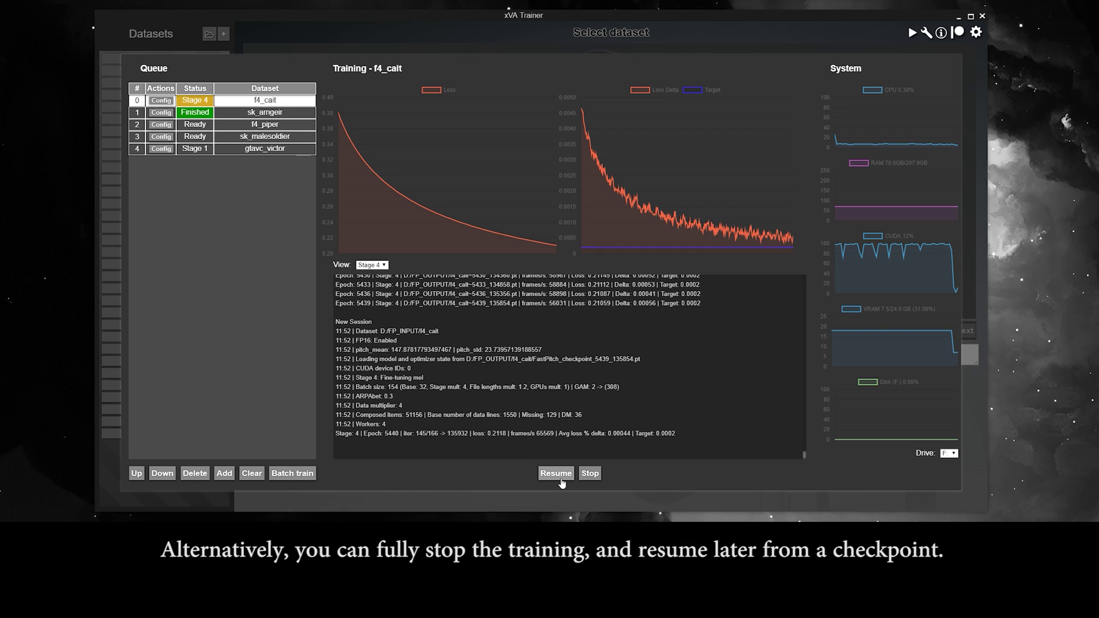
click(560, 481)
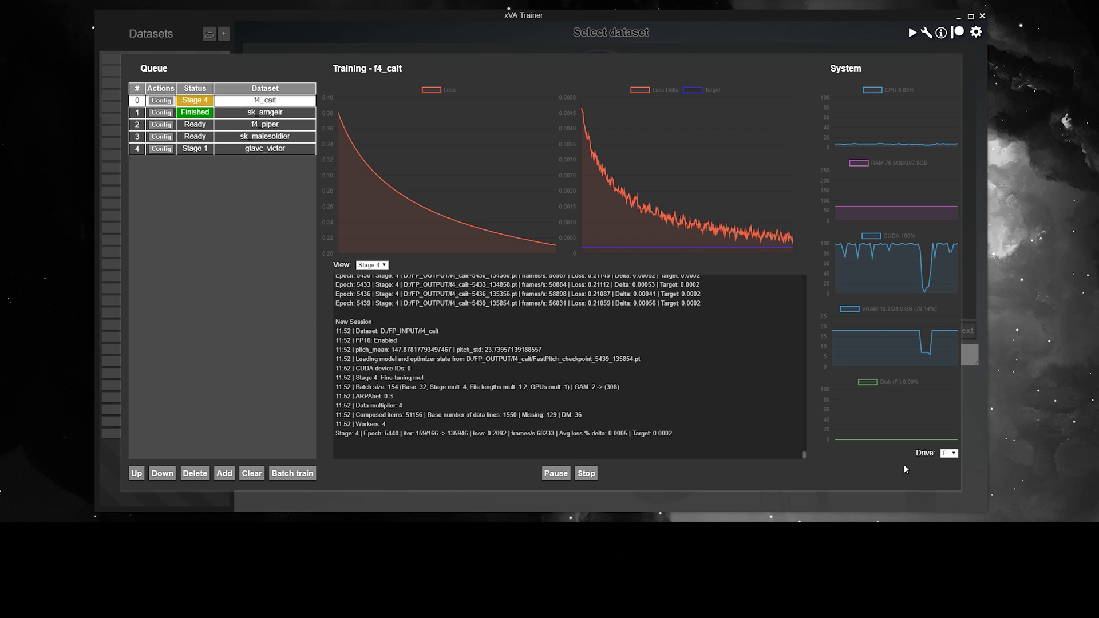
Export f4_cait from checkpoints D:/FP_OUTPUT/f4_cait into the xVASynth fallout4 models folder.
click(980, 435)
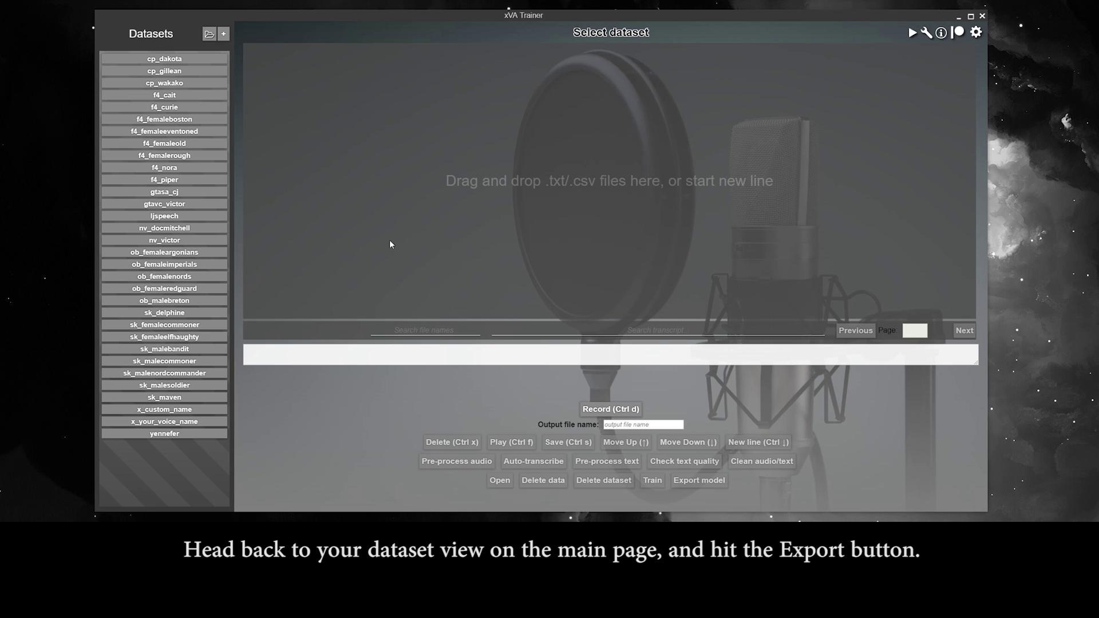
click(181, 99)
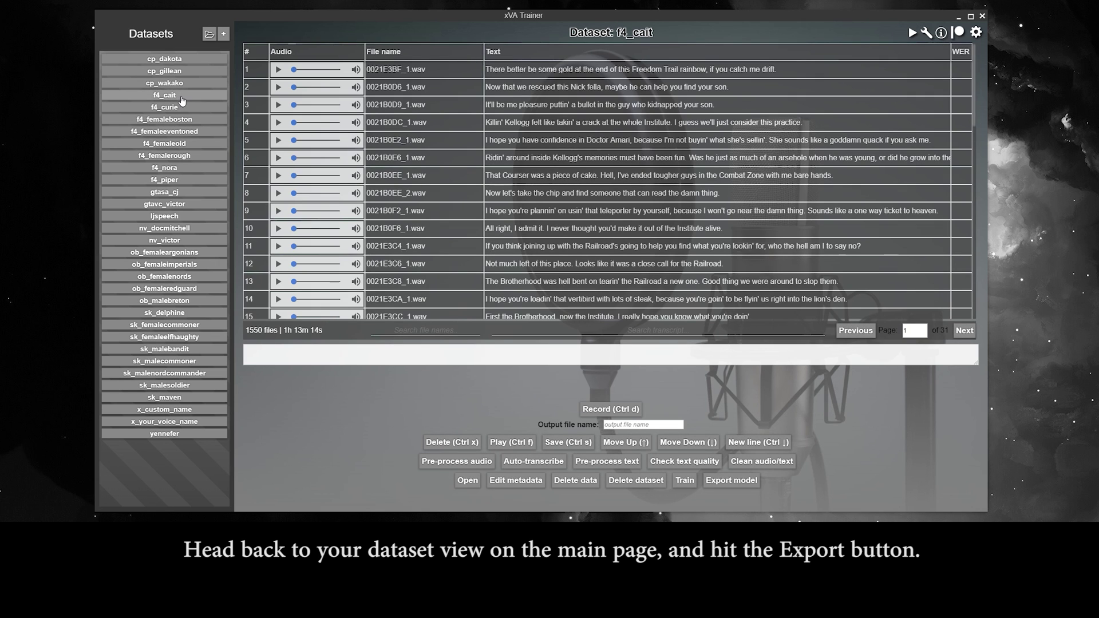
click(709, 482)
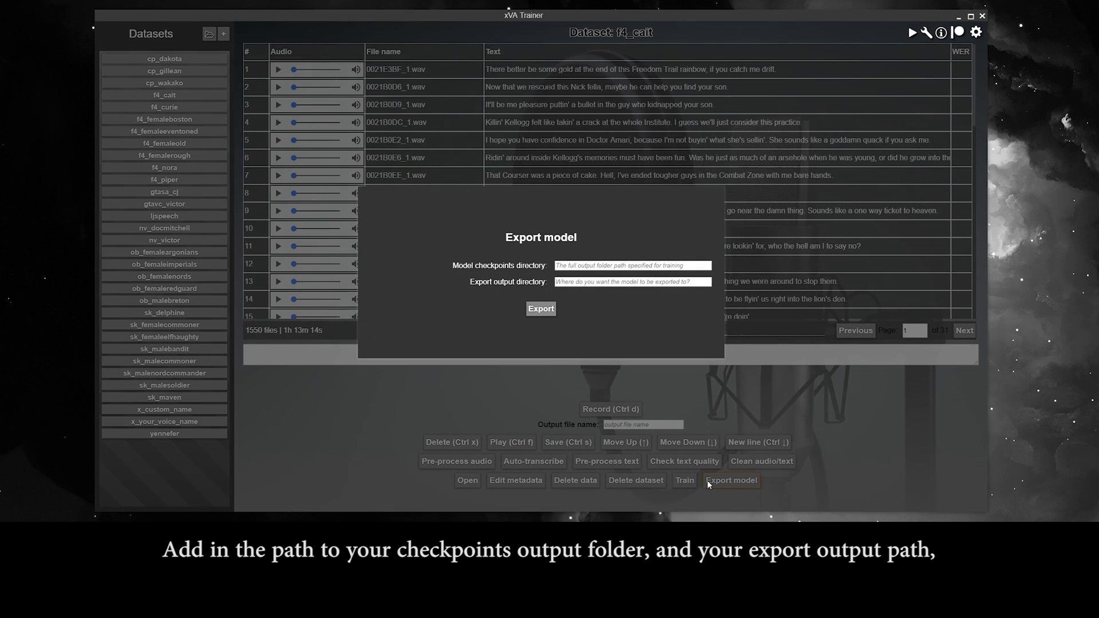
click(654, 266)
text(D:/FP_OUTPUT/f4_cait)
click(650, 280)
text(C:/.../<xvasynth_dir>/models/fallout4)
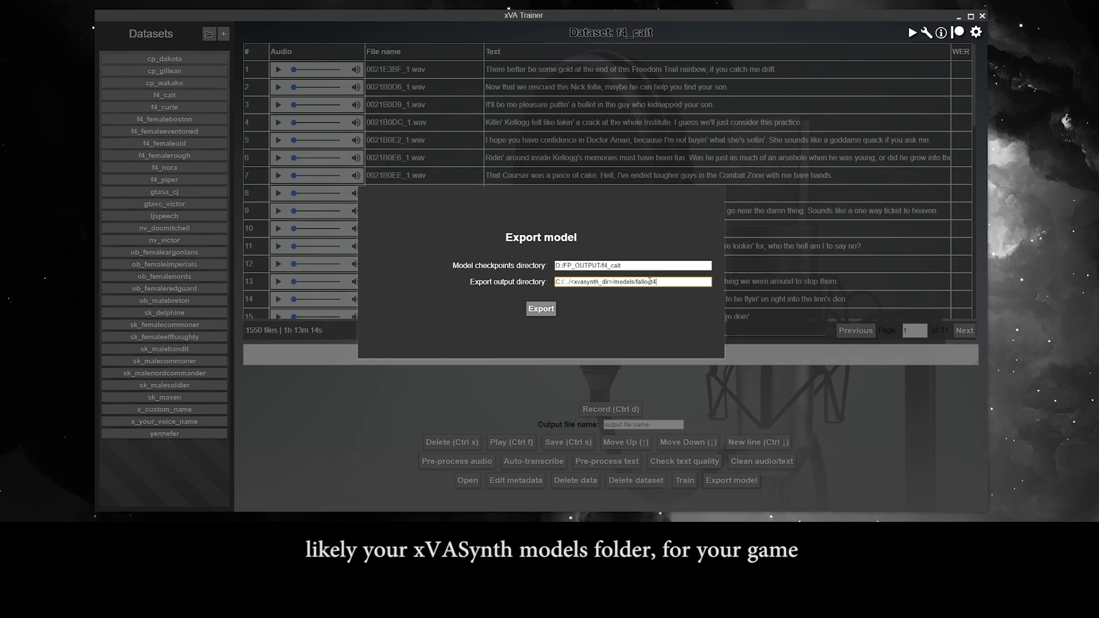